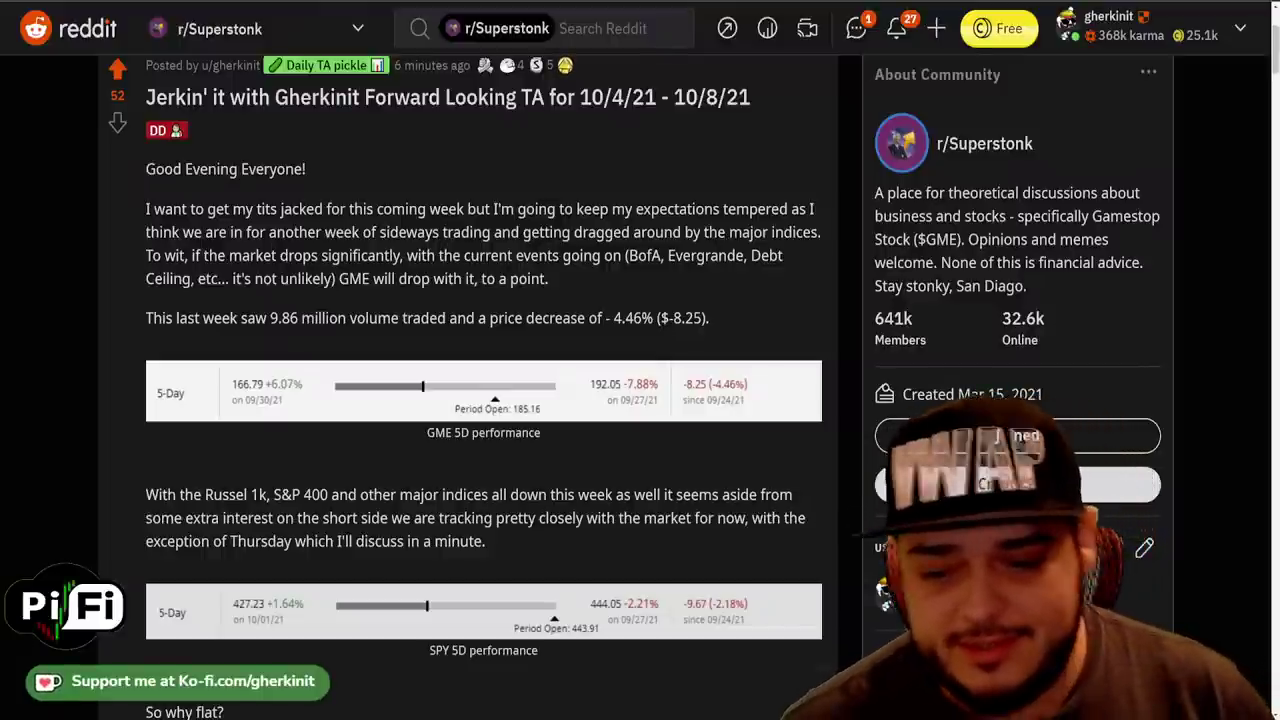
Read the forward-looking TA post for 10/4/21 - 10/8/21 from its introduction through Part I about Thursday's volume.
scroll(640, 380, down, 2)
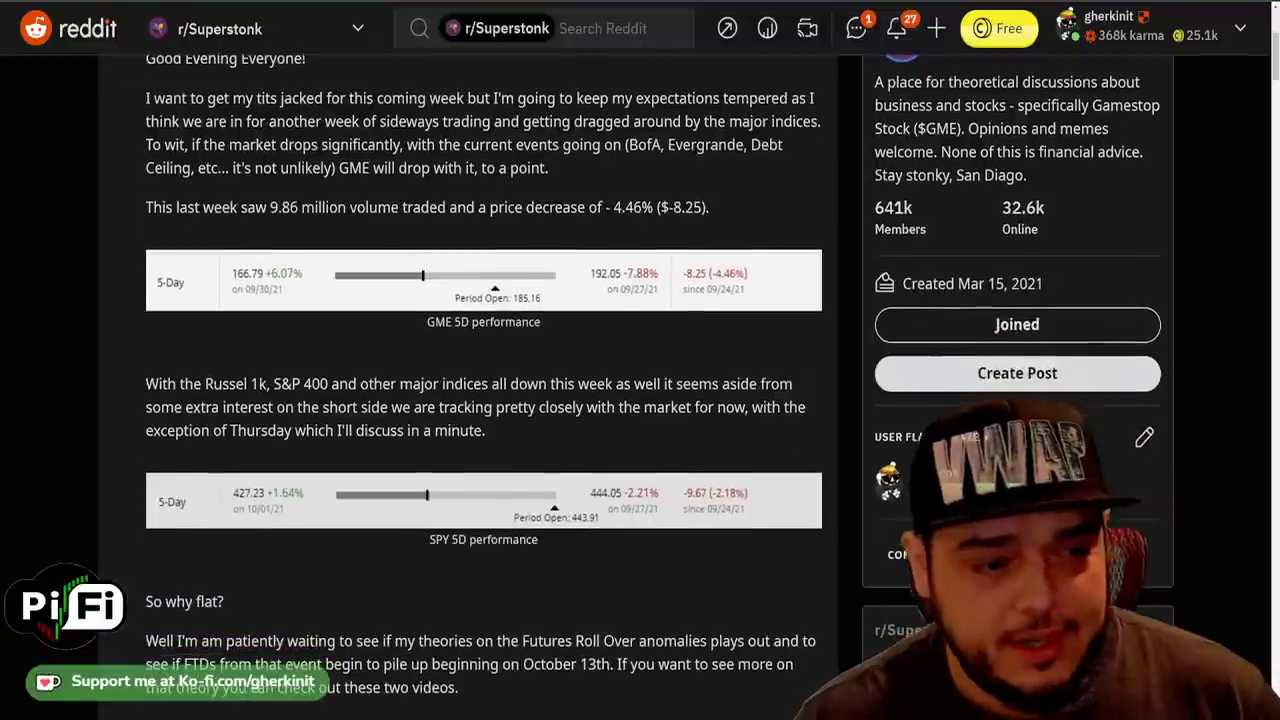
scroll(654, 380, up, 1)
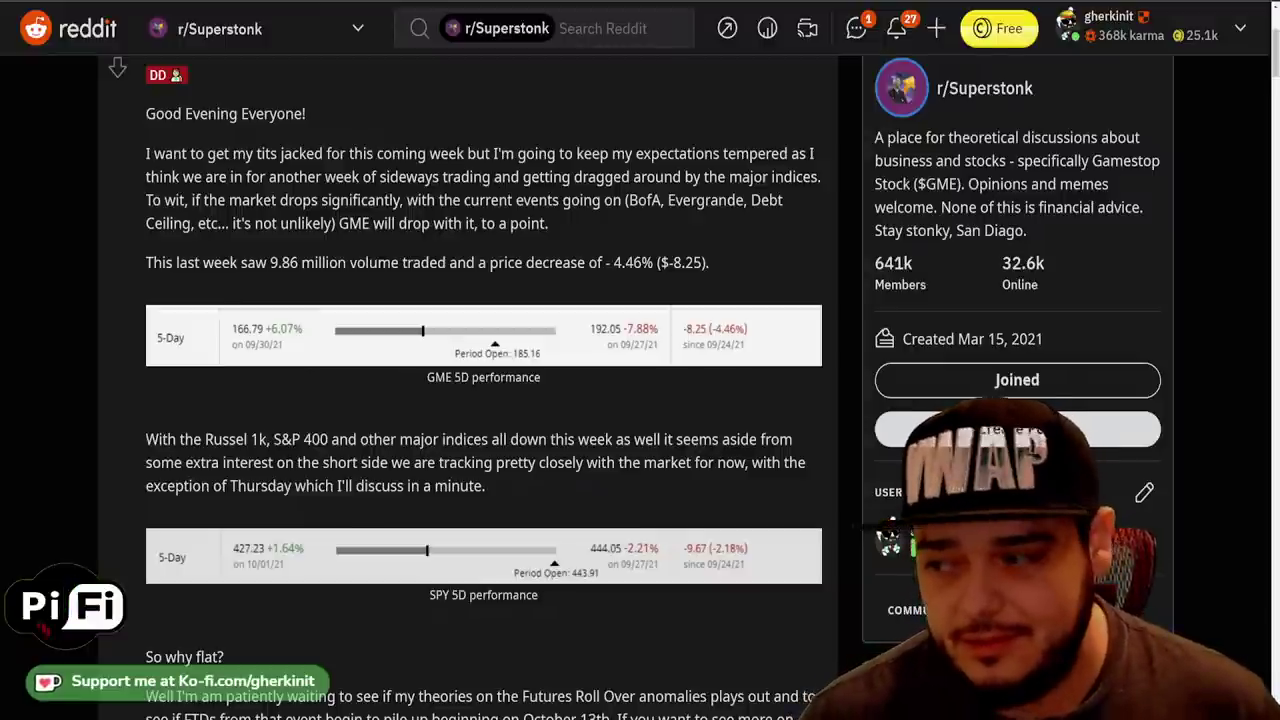
scroll(483, 400, down, 1)
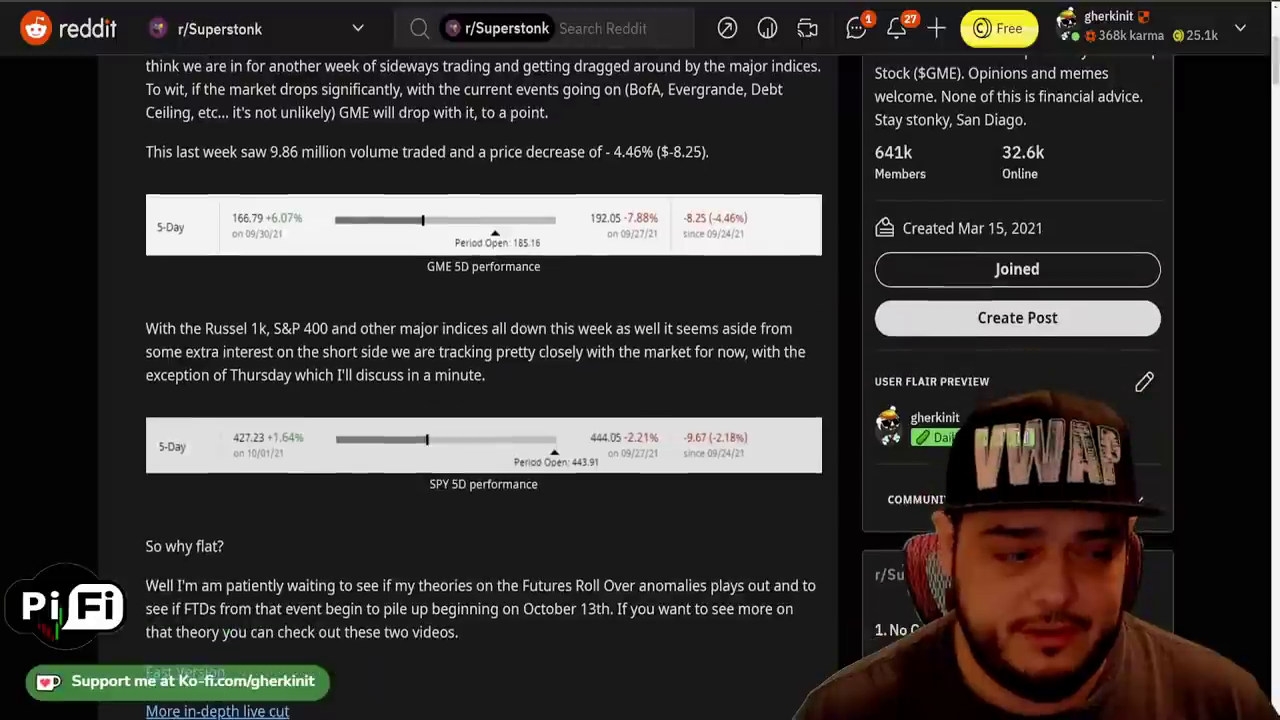
scroll(483, 400, down, 2)
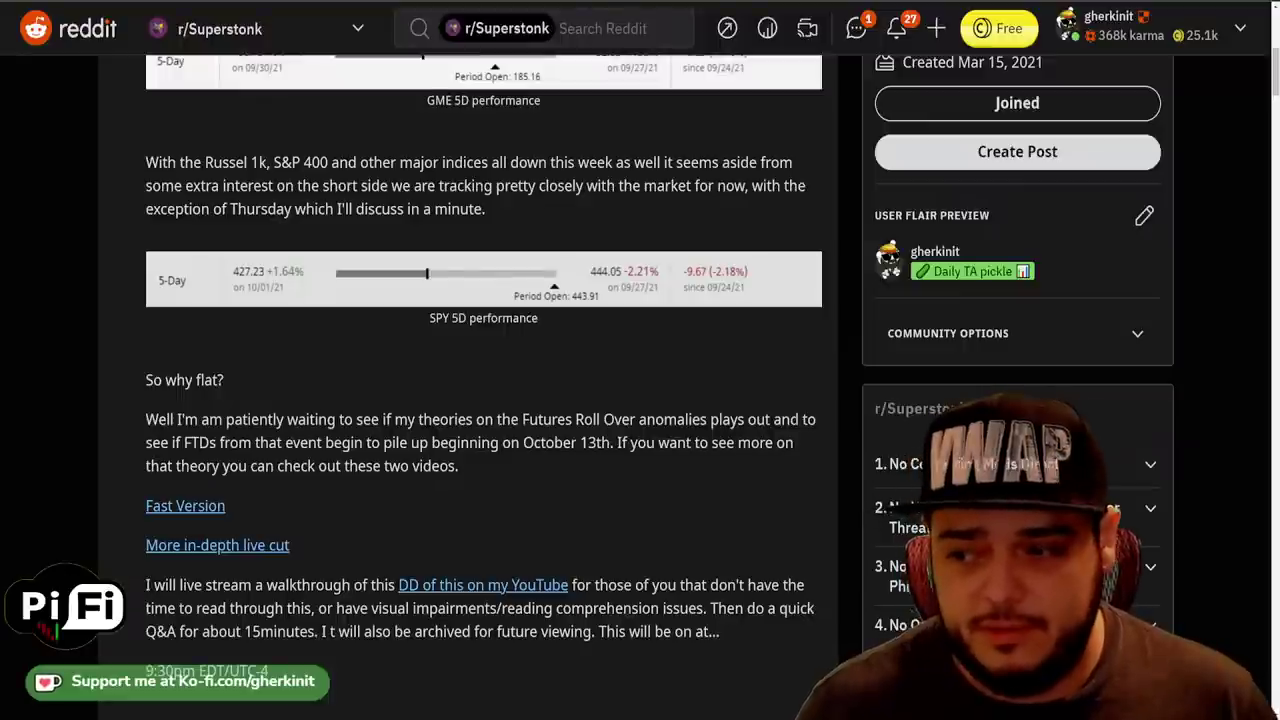
scroll(483, 380, down, 1)
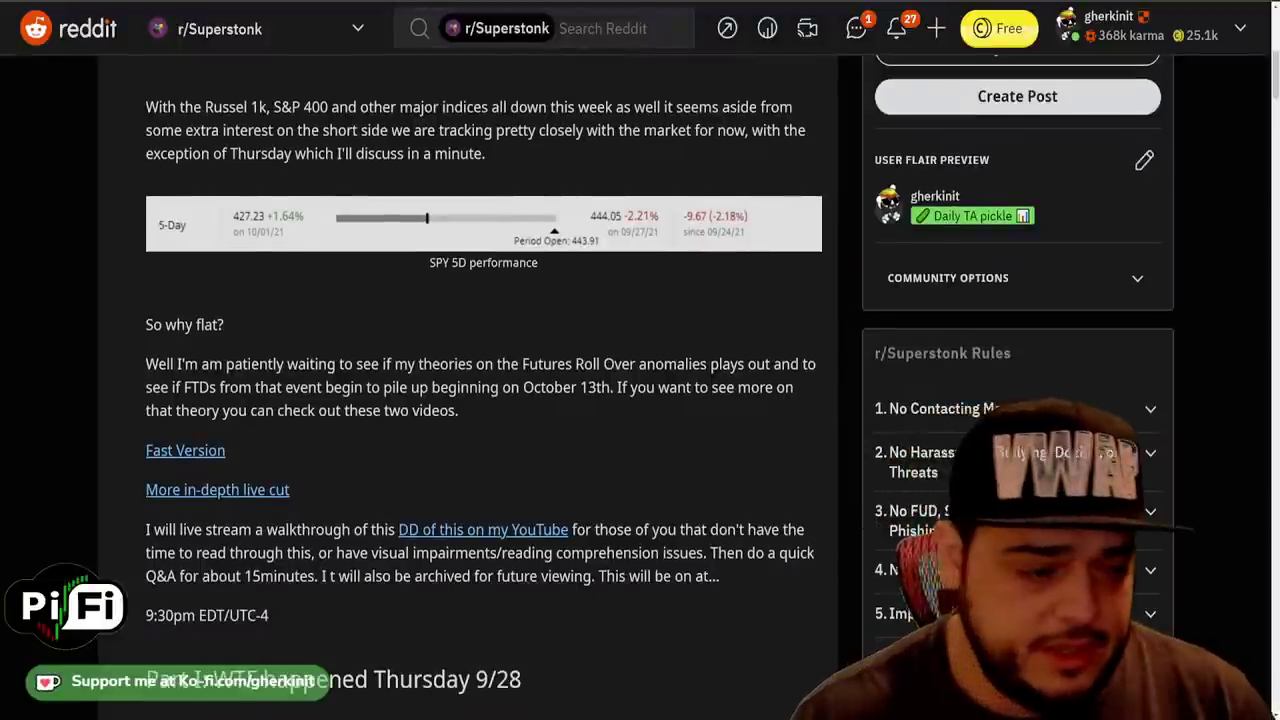
scroll(483, 386, down, 5)
scroll(483, 386, down, 3)
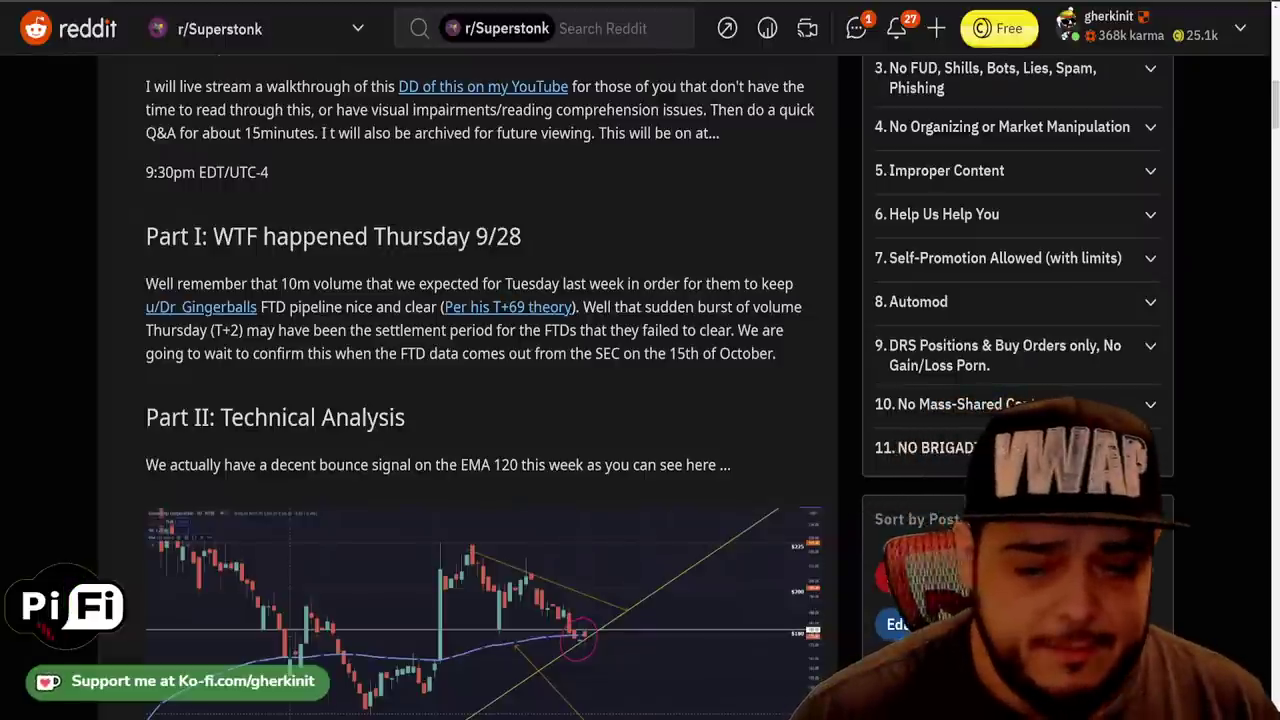
View the enlarged EMA 120 bounce setup chart and the 120/160 EMA previous bounces chart in Part II, and return to the post.
scroll(640, 386, down, 1)
scroll(640, 386, down, 3)
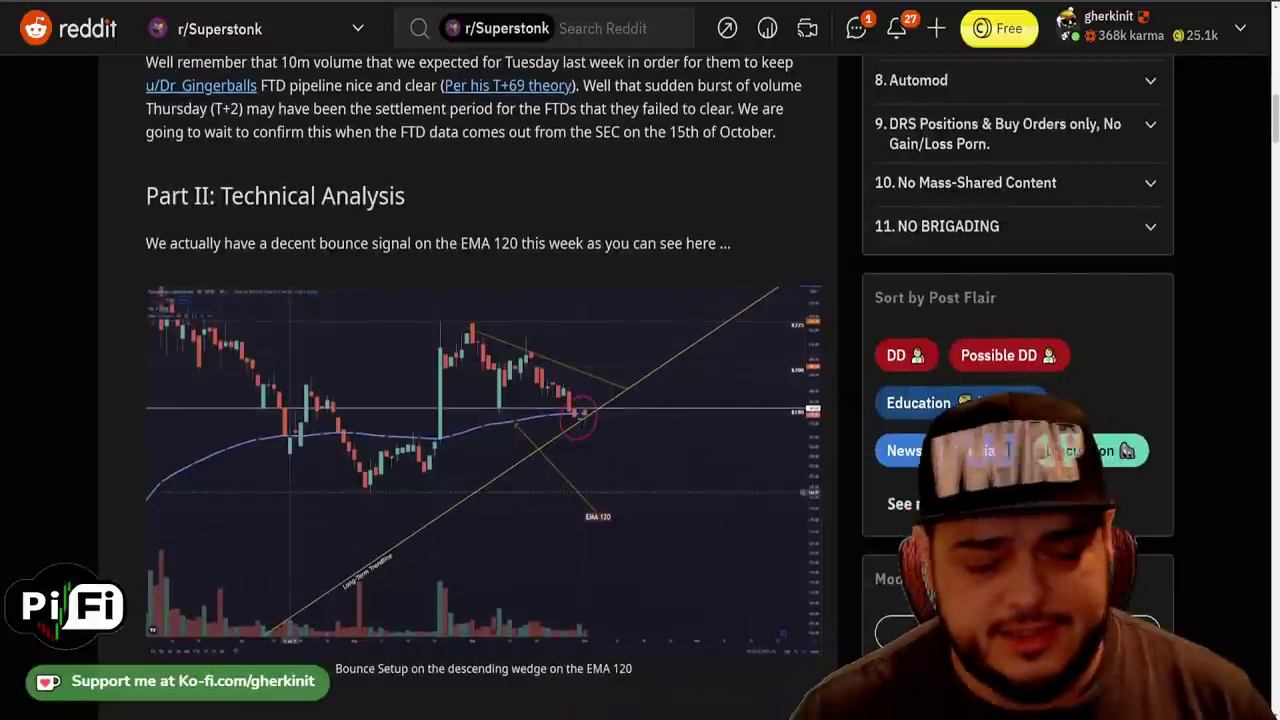
scroll(640, 386, down, 2)
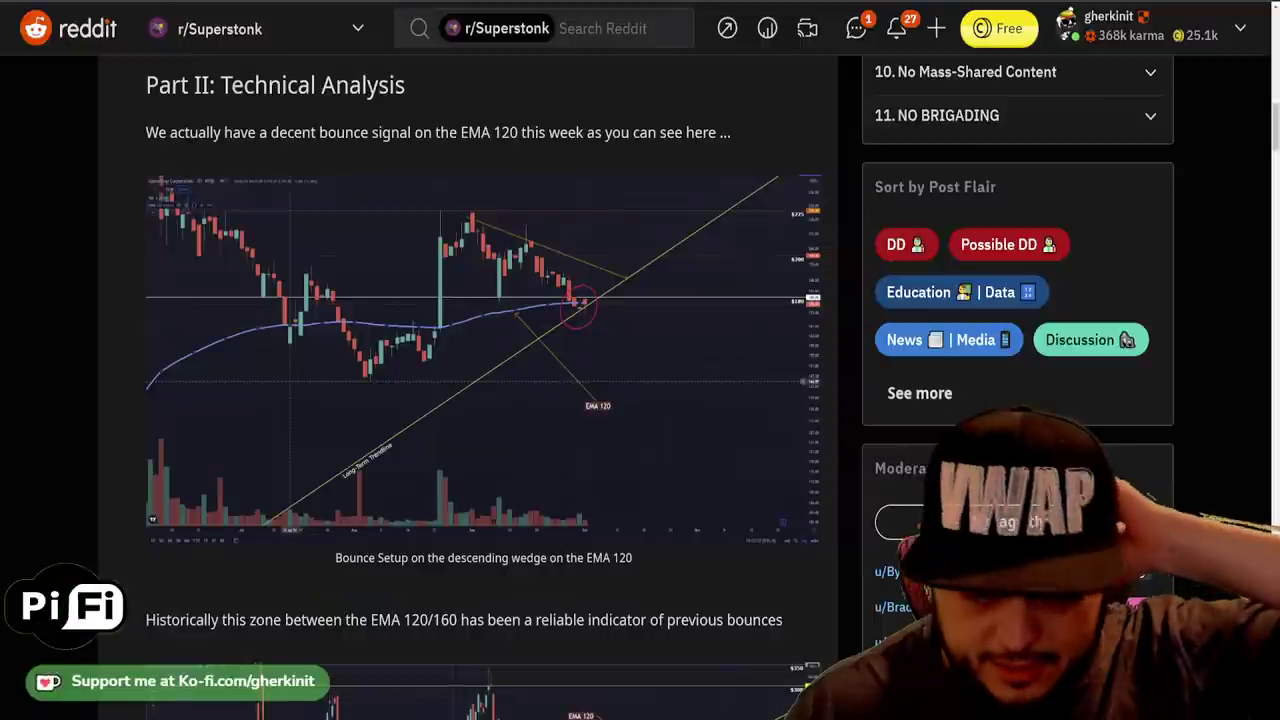
click(626, 355)
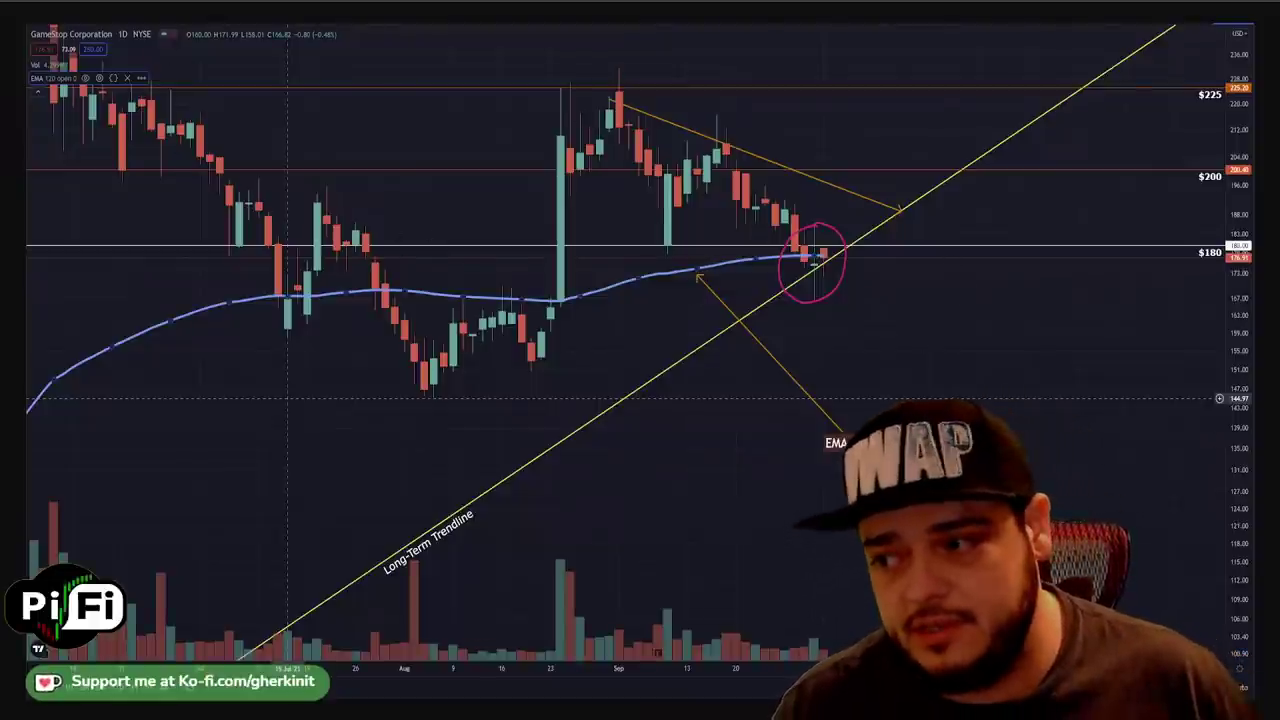
scroll(490, 450, down, 3)
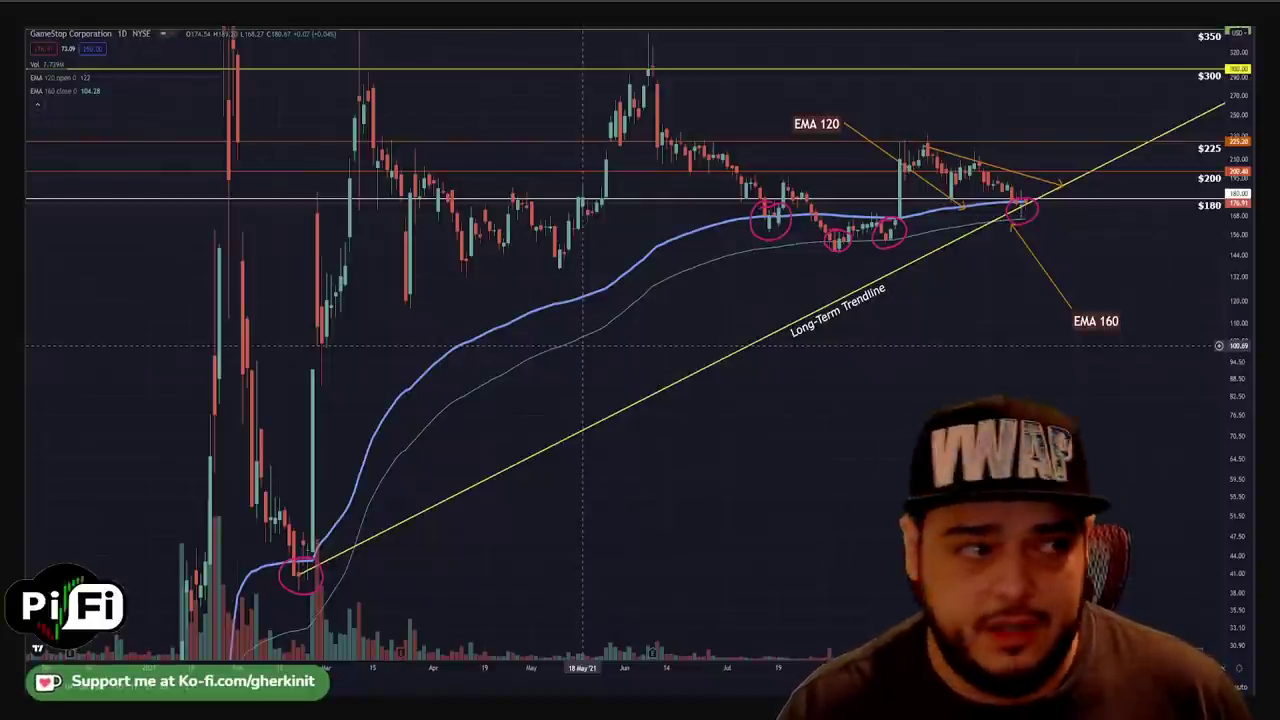
click(443, 253)
View the best-case bullish price action chart at full size and return to the post.
scroll(443, 253, down, 4)
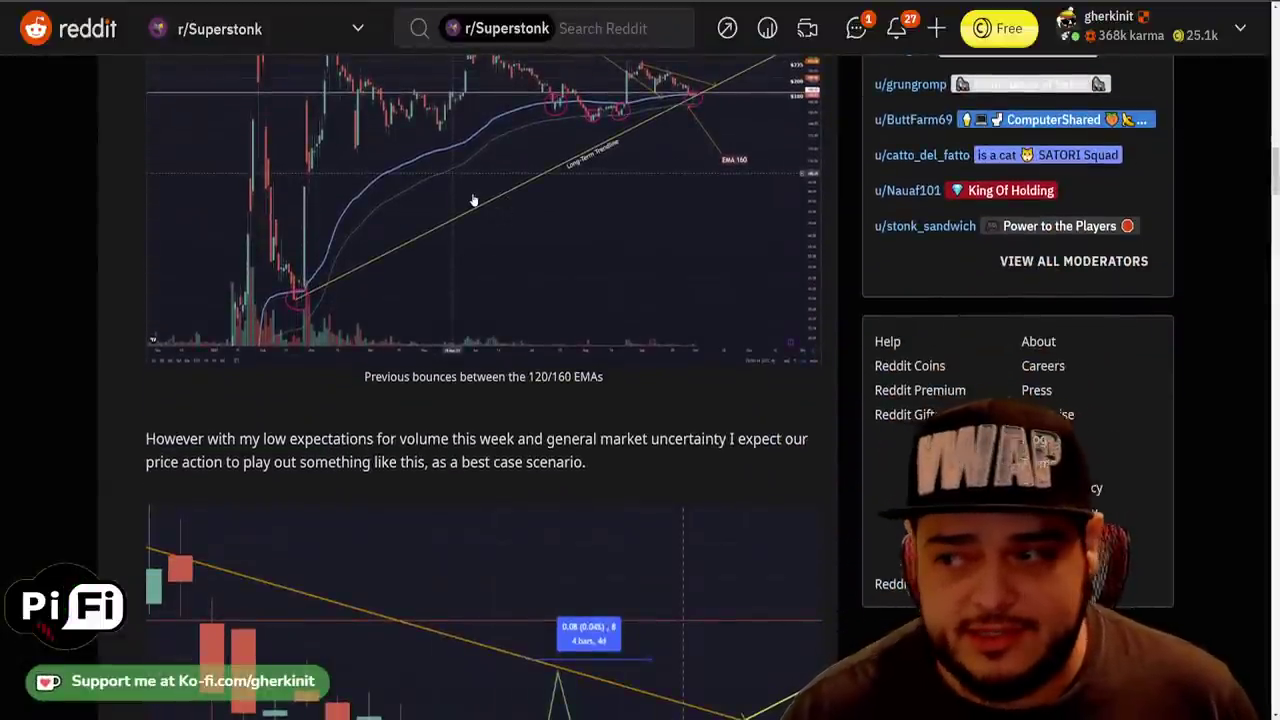
click(578, 577)
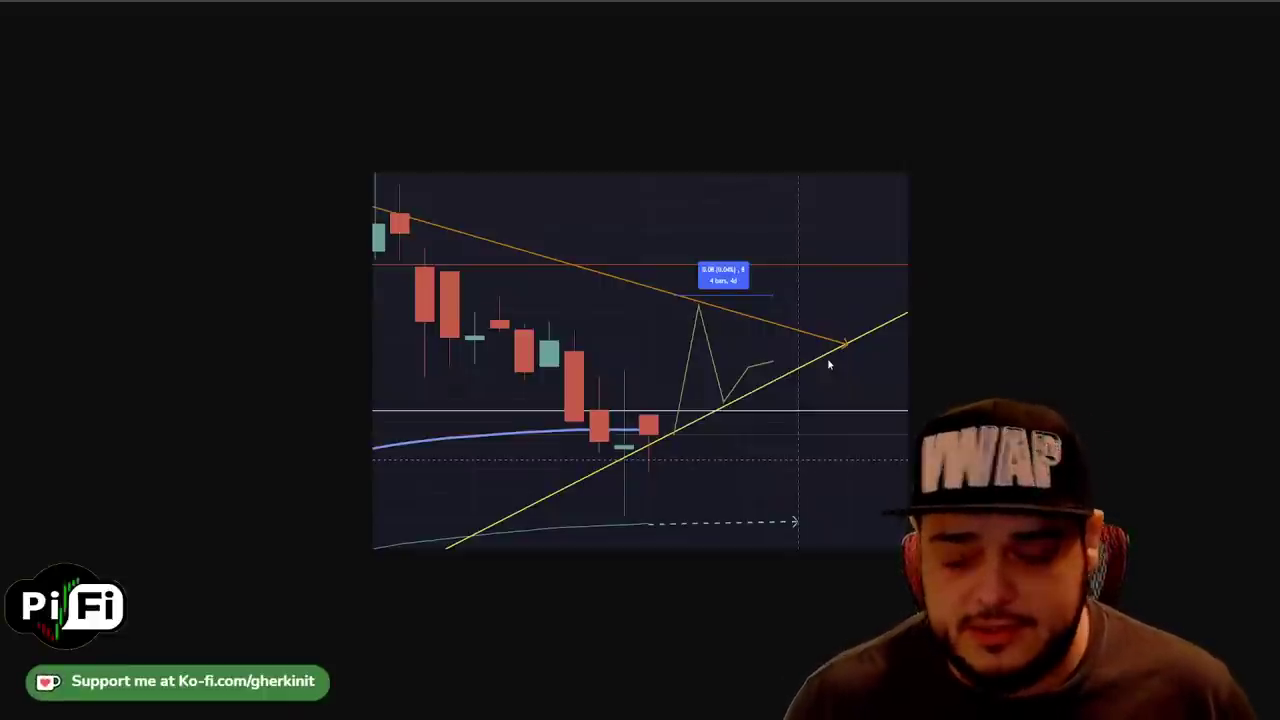
key(Escape)
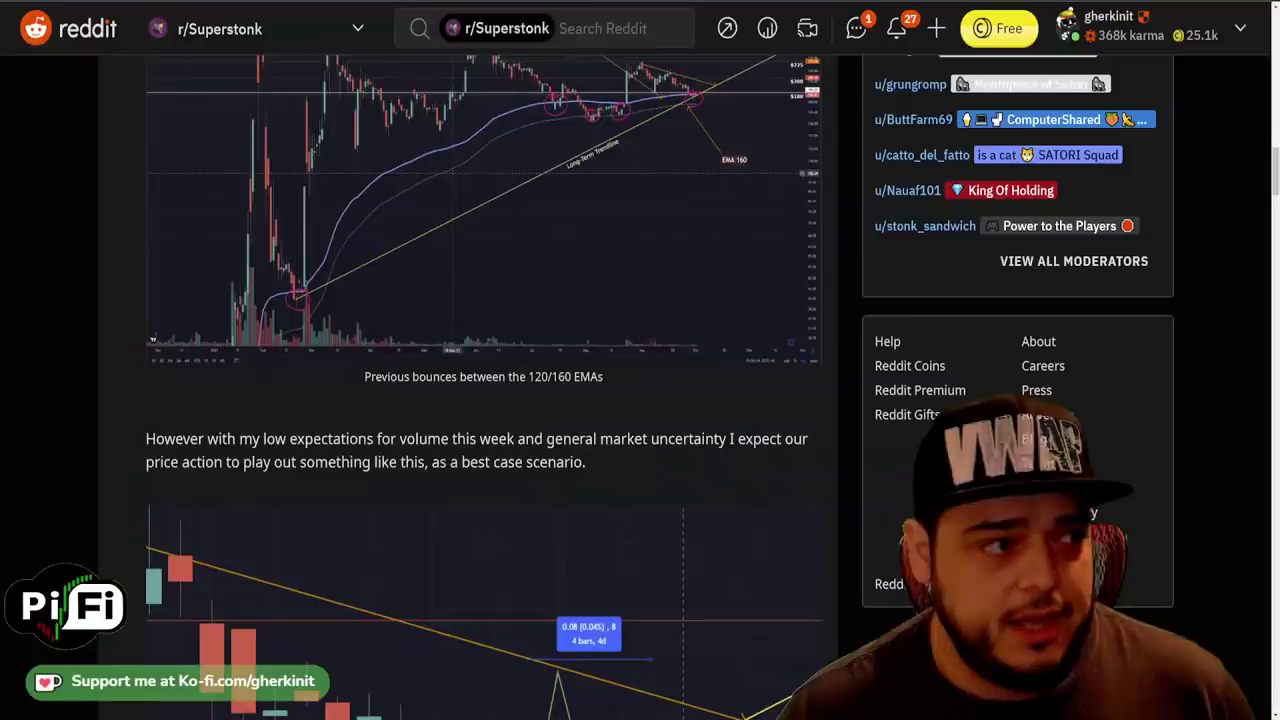
View the enlarged chart of the market correction scenario with a bounce off the EMA 160, and close it.
scroll(628, 475, down, 3)
scroll(628, 475, down, 5)
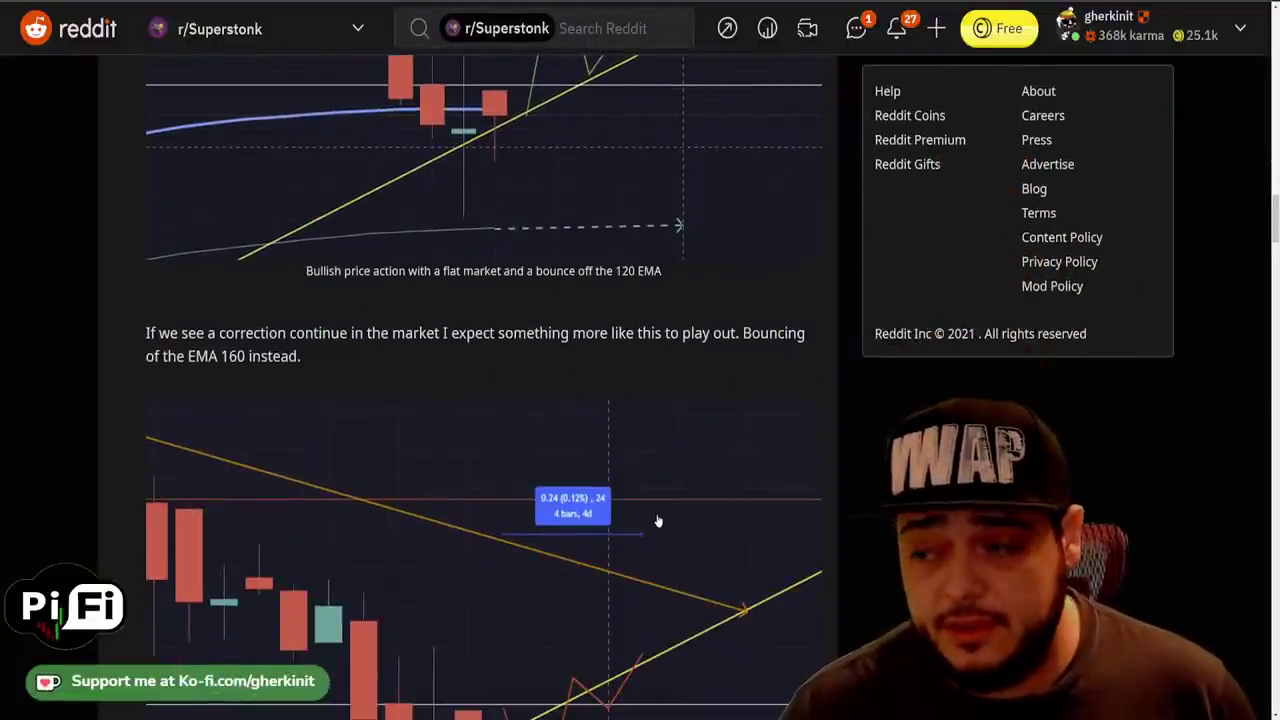
scroll(659, 520, down, 1)
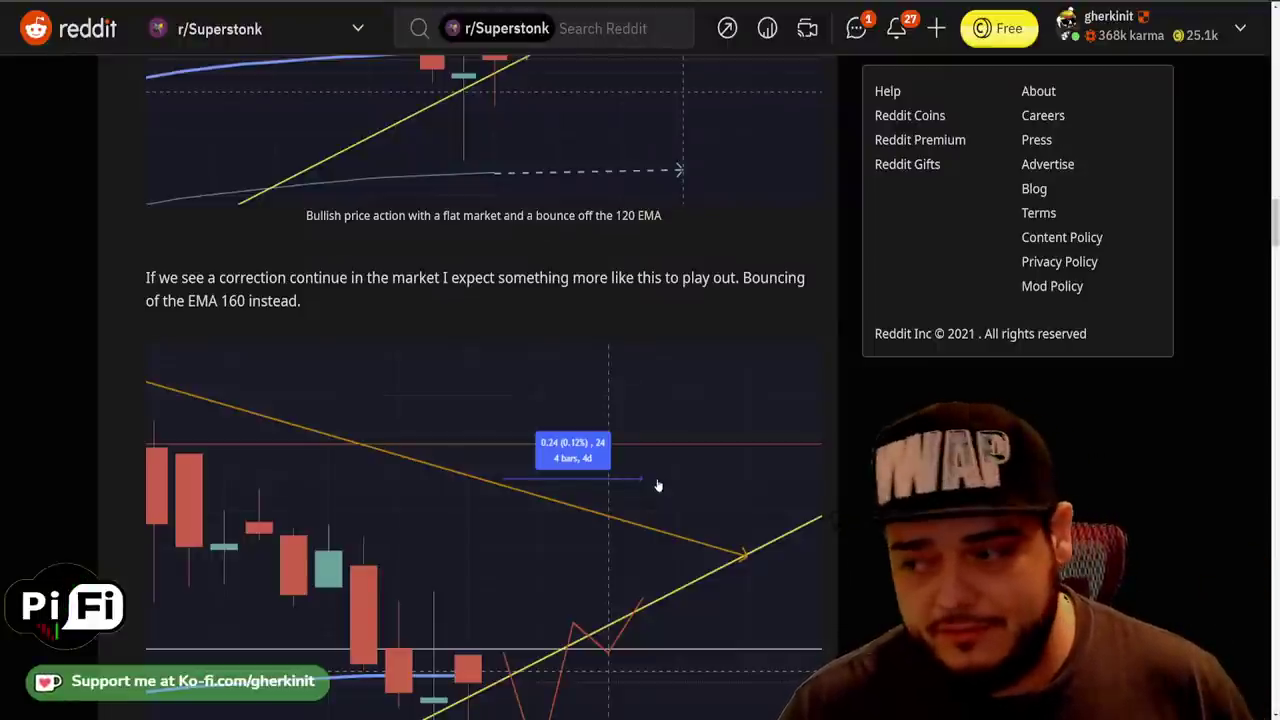
click(658, 486)
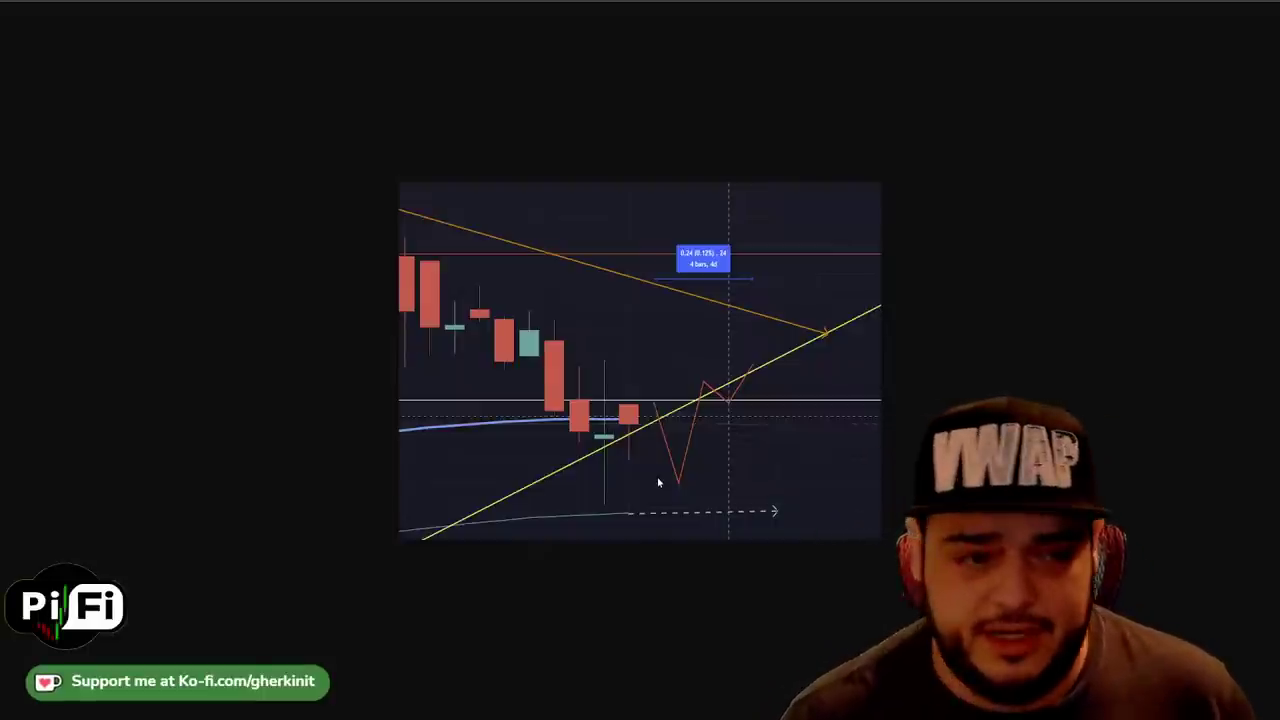
click(234, 165)
Examine the annotated MACD, StochRSI and DMI chart in Section 2: Oscillators at full size, and close it.
scroll(567, 347, down, 1)
scroll(567, 347, down, 7)
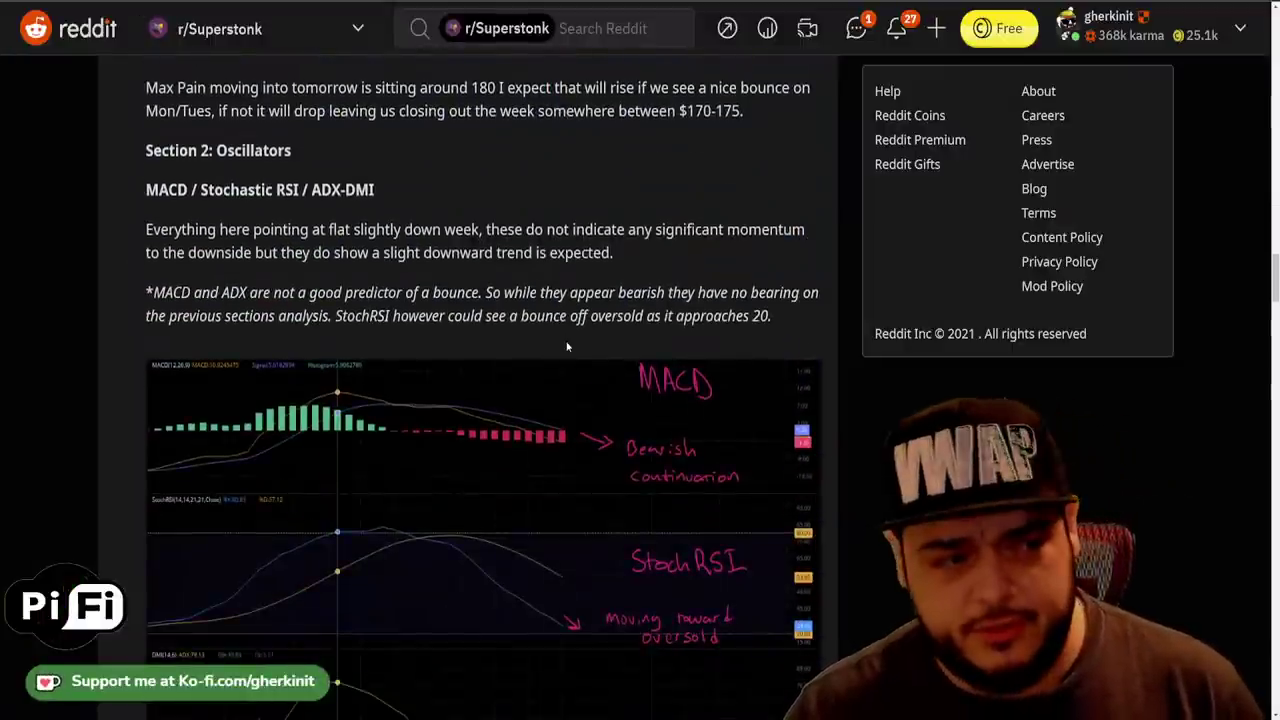
scroll(568, 350, down, 1)
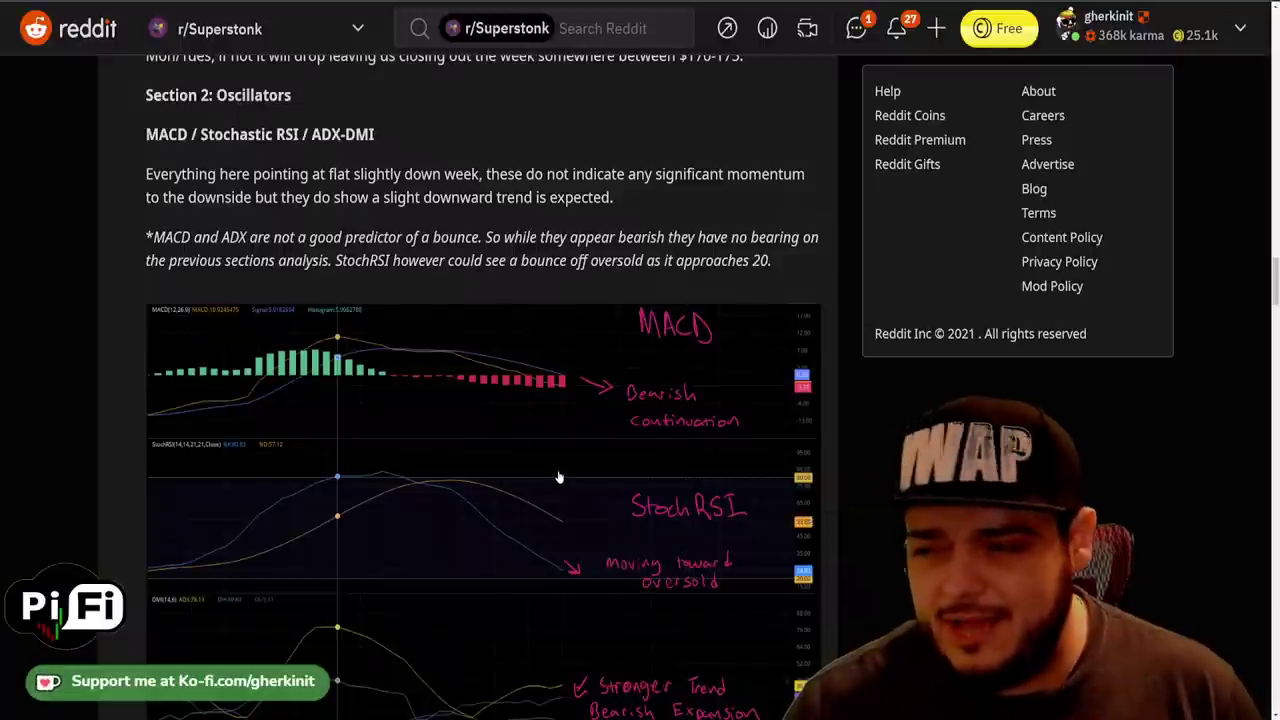
click(560, 475)
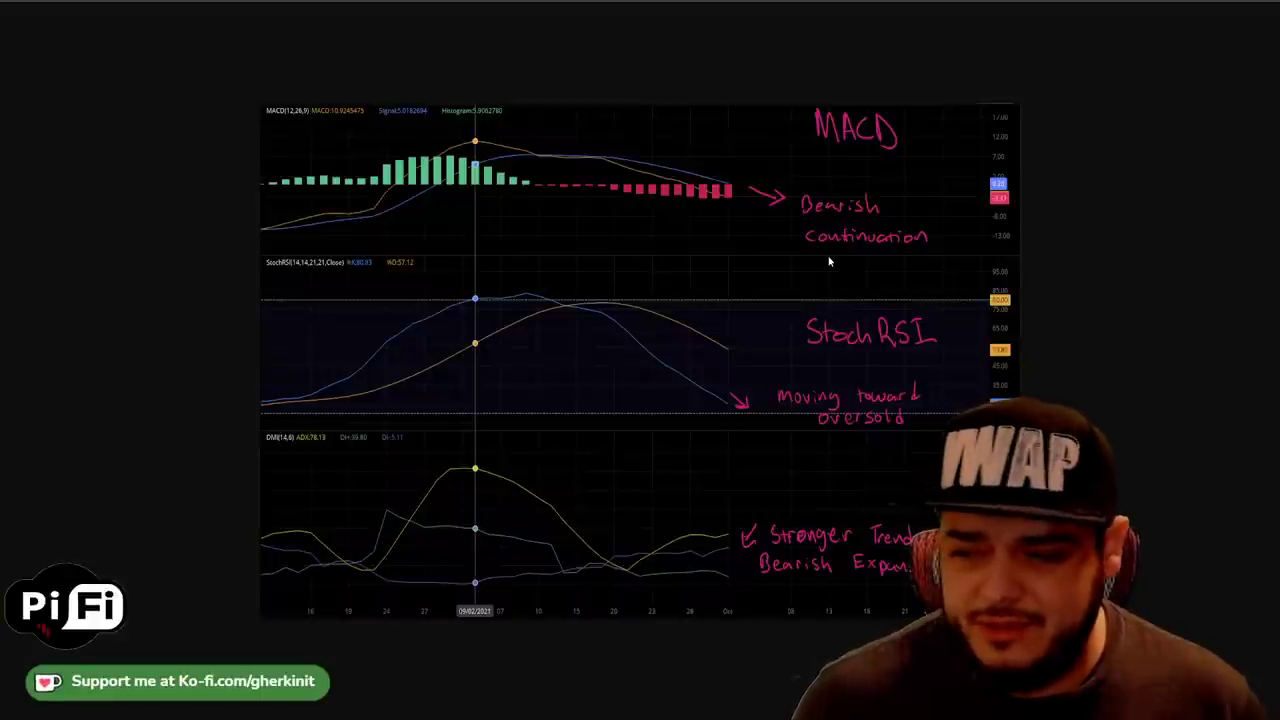
key(Escape)
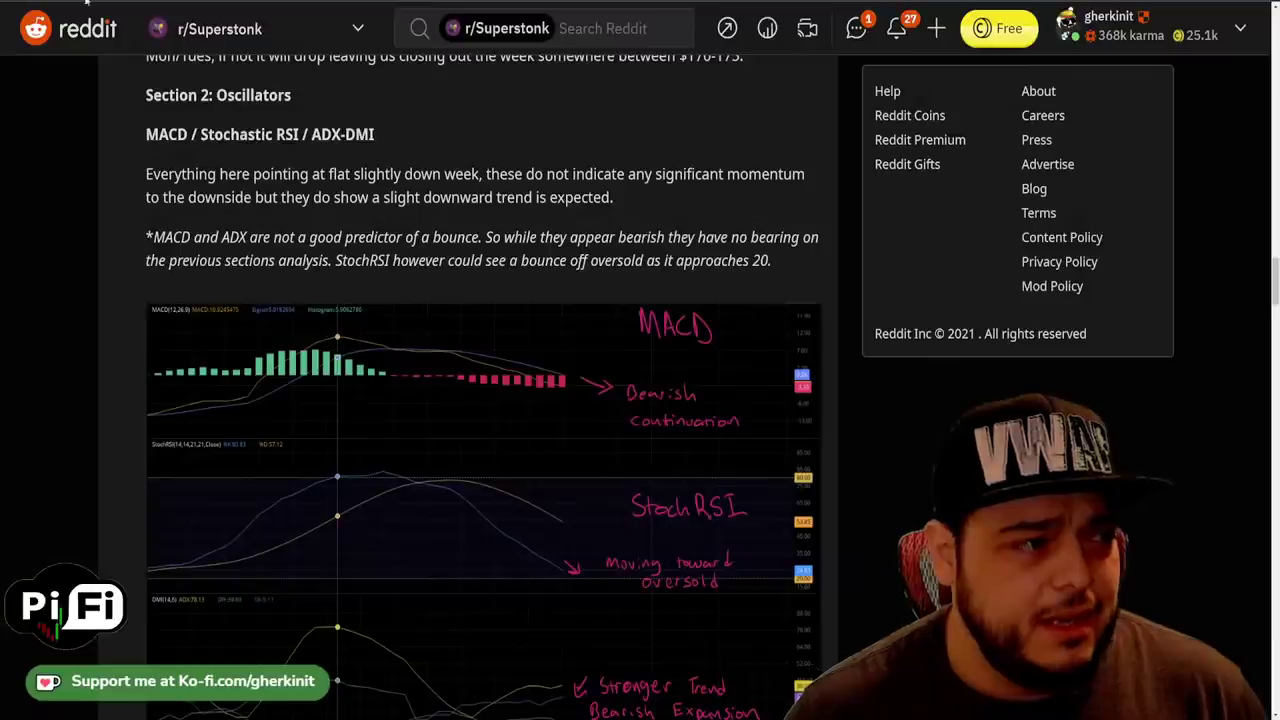
Read Section 3: The Market and enlarge the SPY correction zones 1D chart.
scroll(700, 367, down, 5)
scroll(699, 366, down, 4)
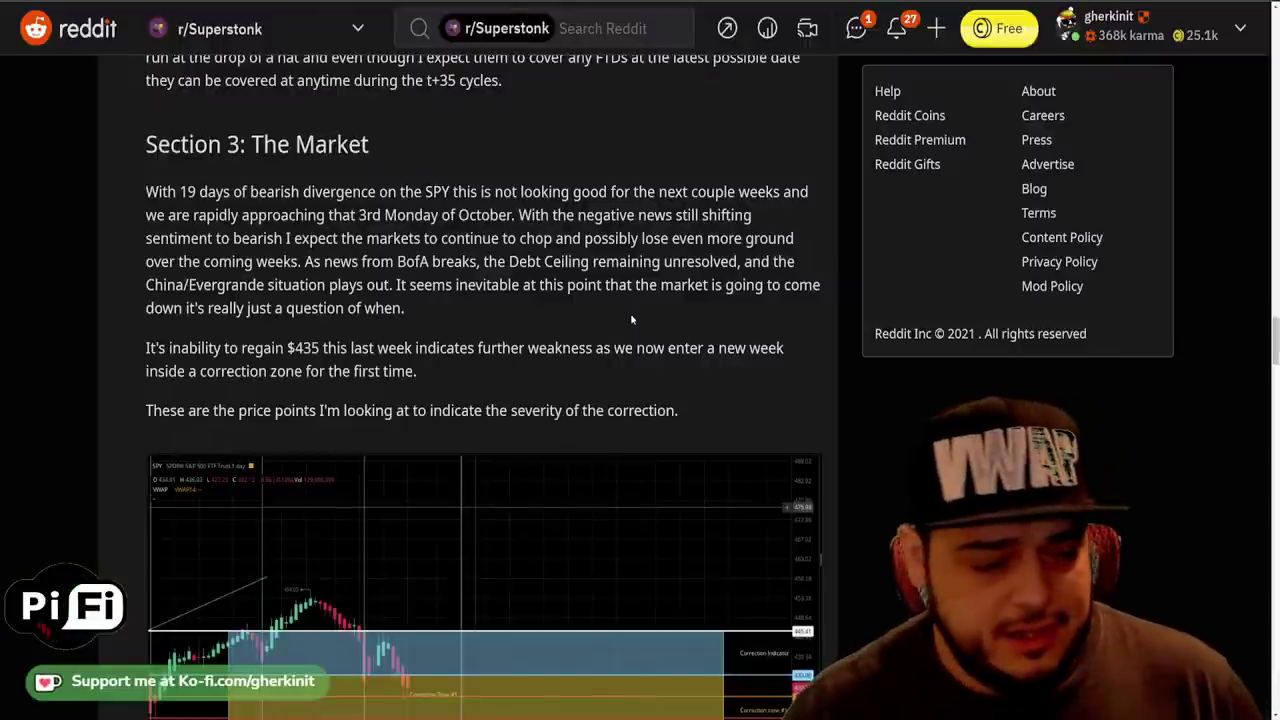
scroll(630, 314, down, 1)
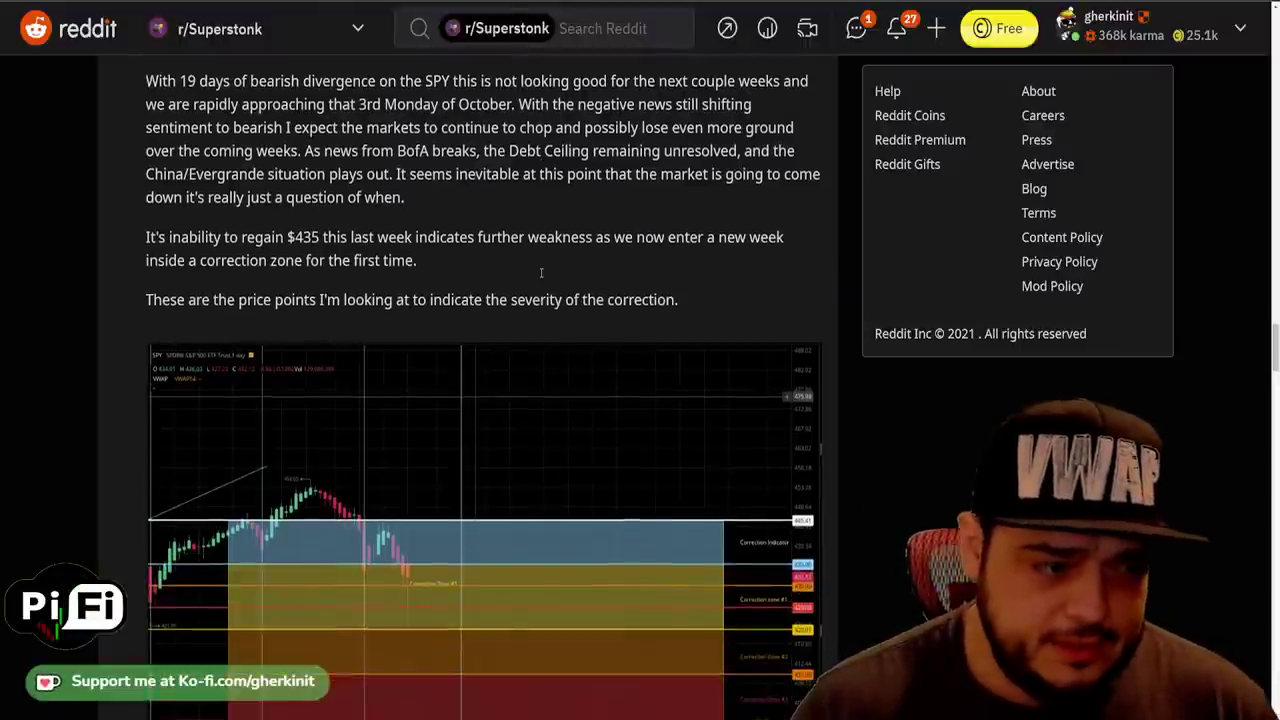
scroll(655, 277, down, 2)
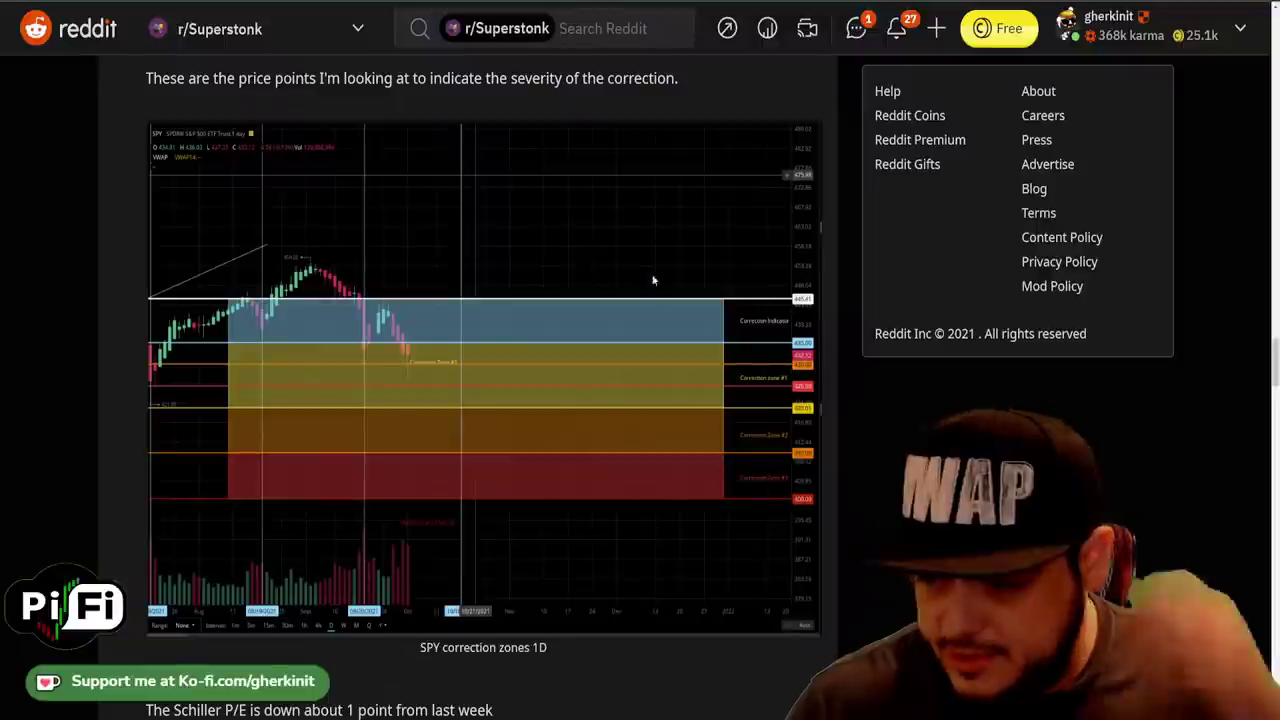
click(675, 286)
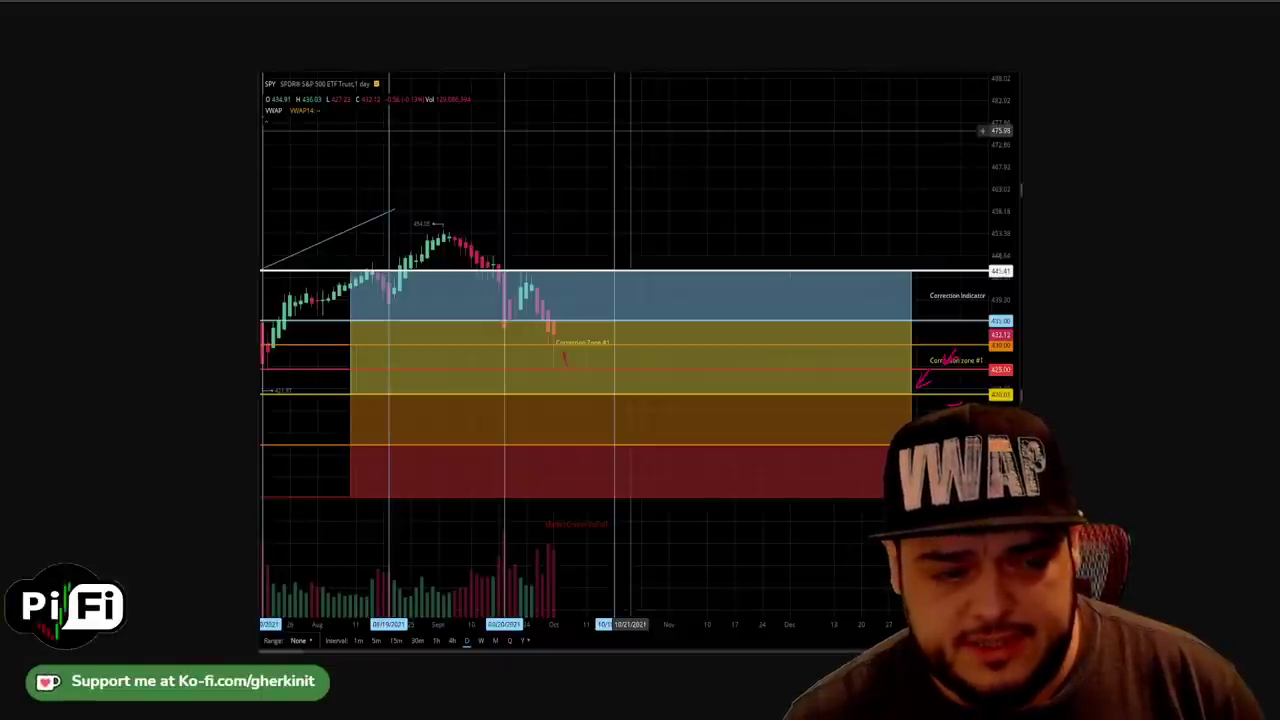
Sketch a projected decline, arrows and a rebound path on the SPY correction zones chart, clear the markings and close the chart.
drag(563, 353, 594, 381)
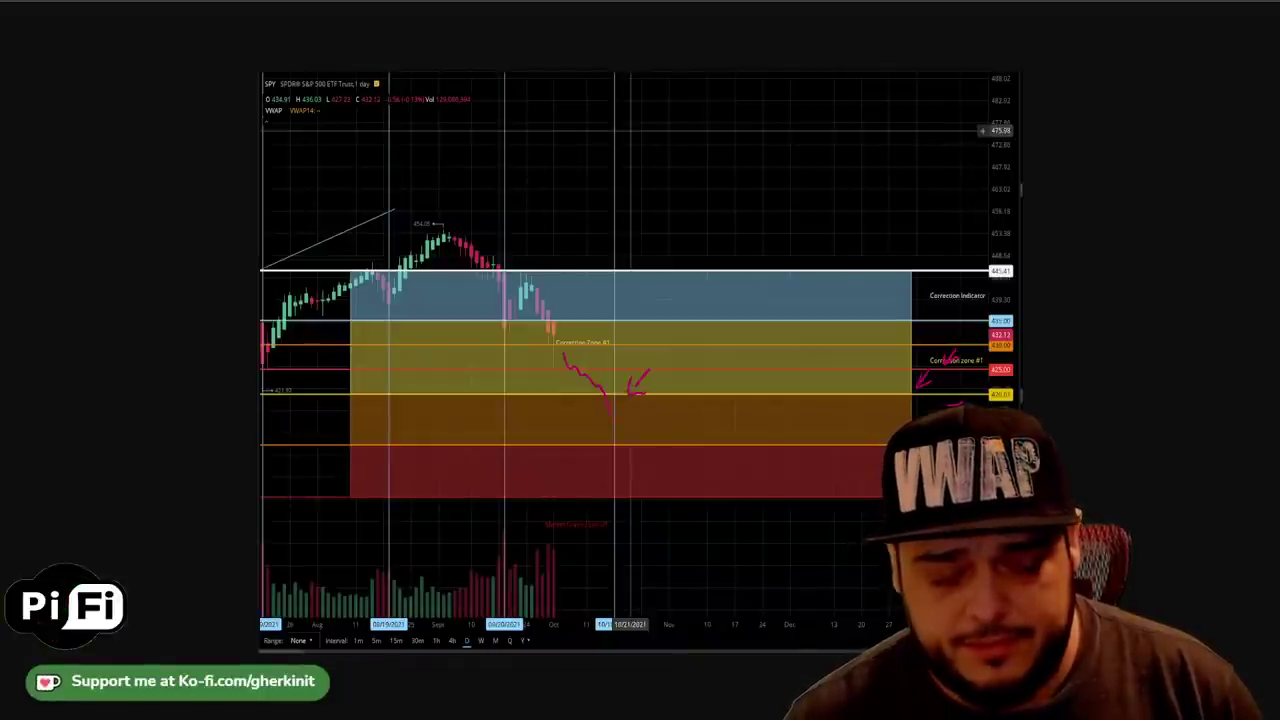
drag(527, 272, 516, 299)
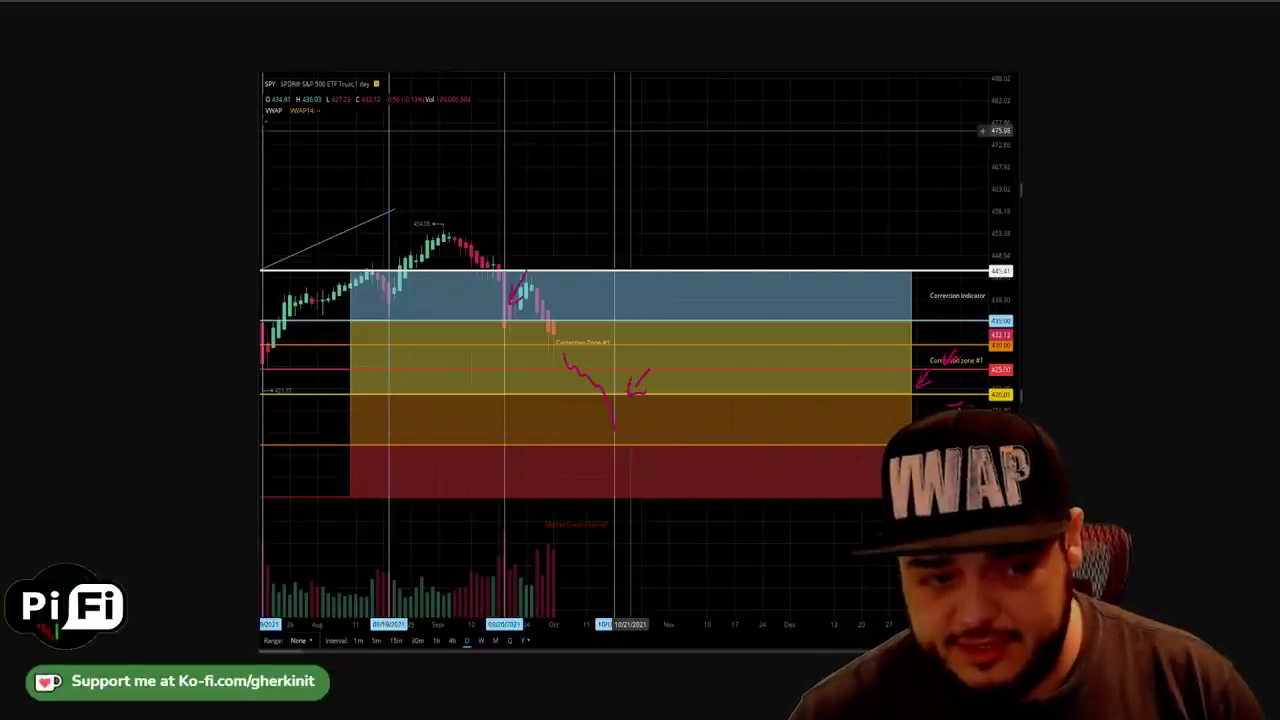
mouse_move(612, 346)
mouse_down()
mouse_move(682, 266)
mouse_move(694, 269)
mouse_up()
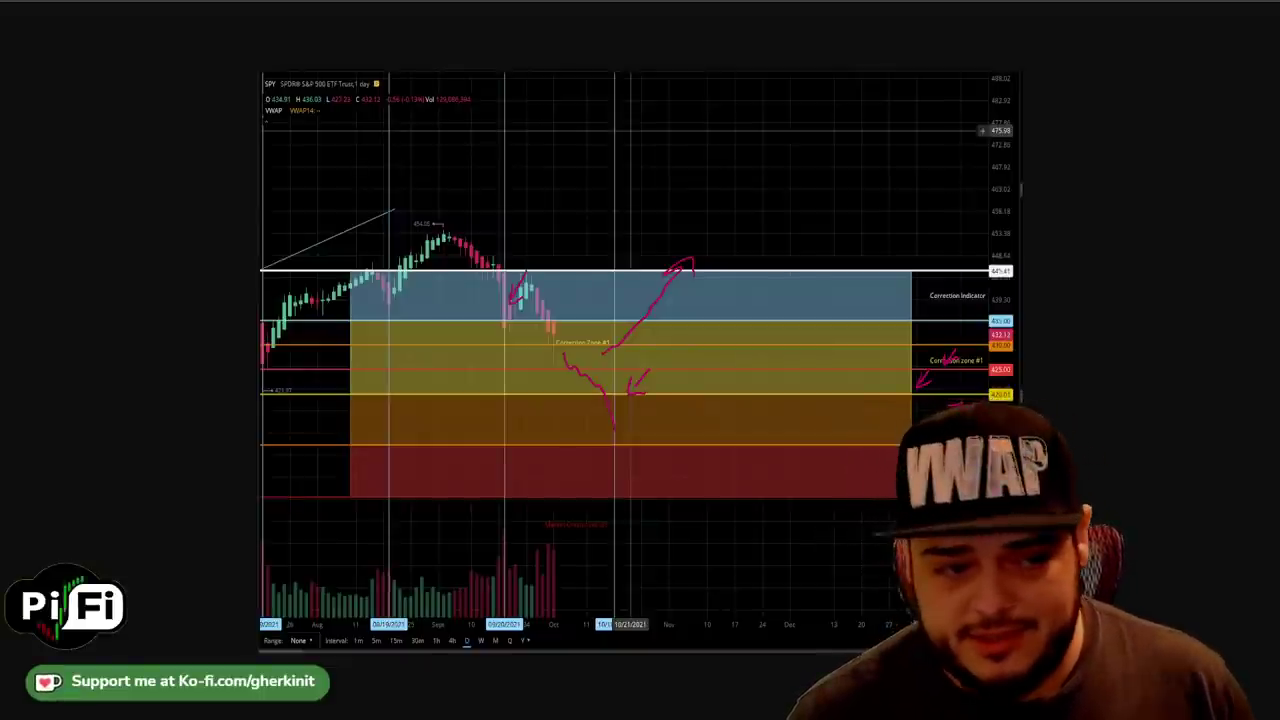
key(Escape)
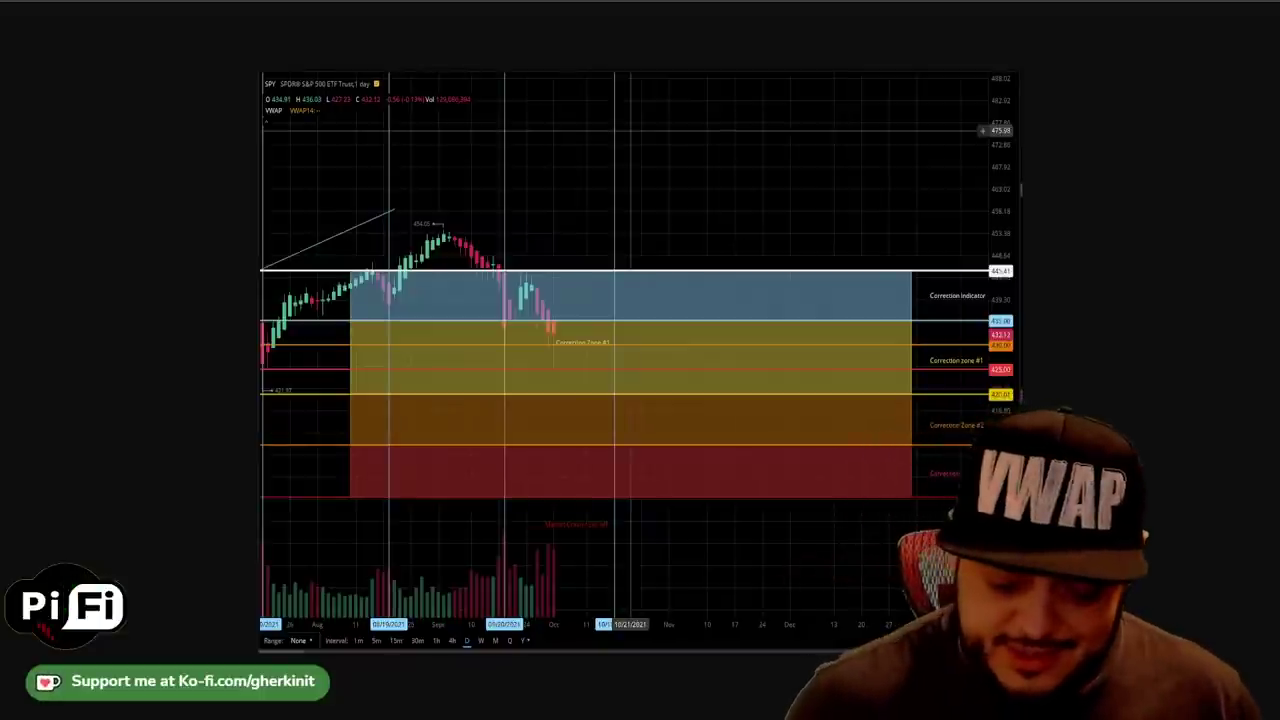
key(Escape)
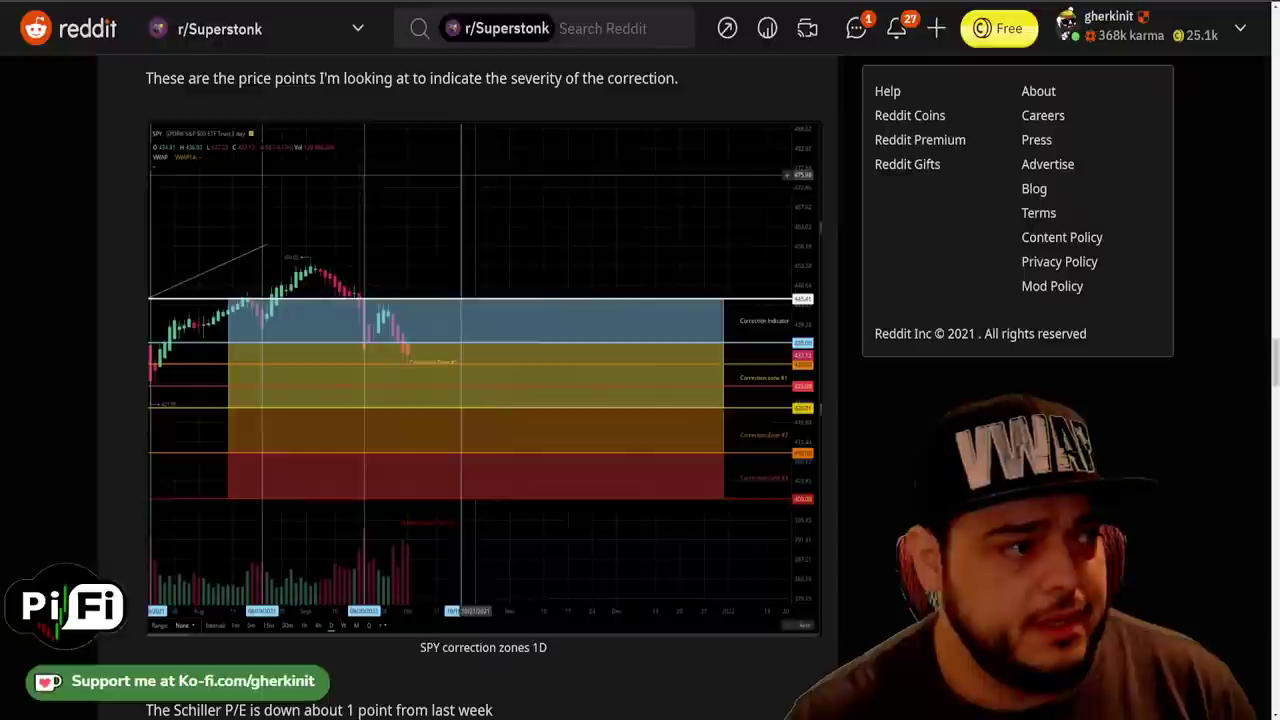
Read the Shiller PE Ratio chart and the Conclusion through to the closing kitten picture.
scroll(635, 362, down, 8)
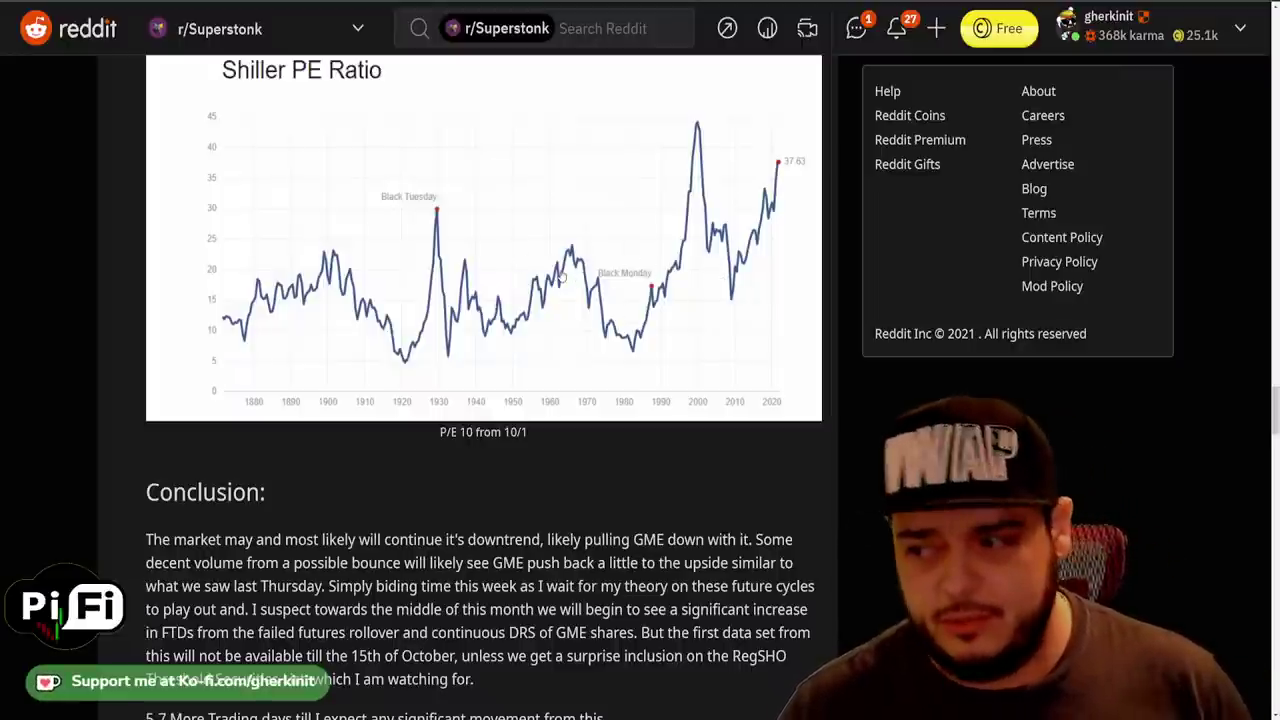
scroll(596, 266, down, 1)
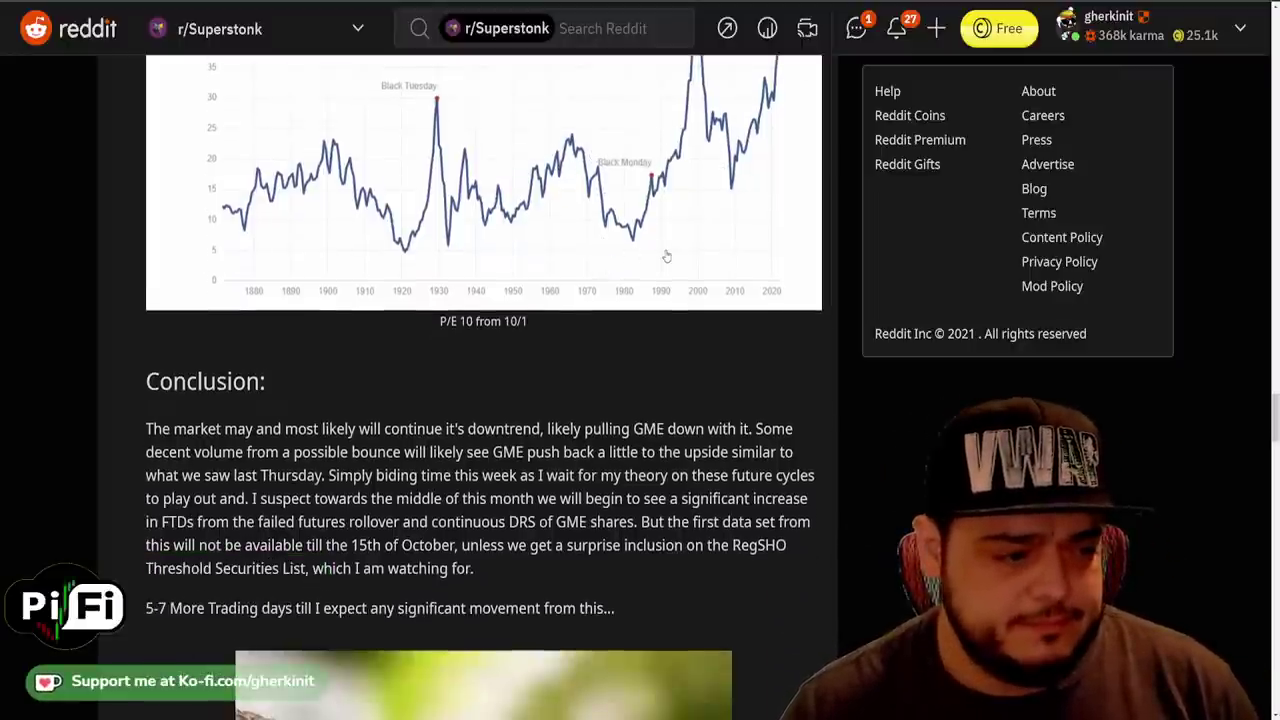
scroll(667, 257, down, 2)
scroll(667, 257, down, 2)
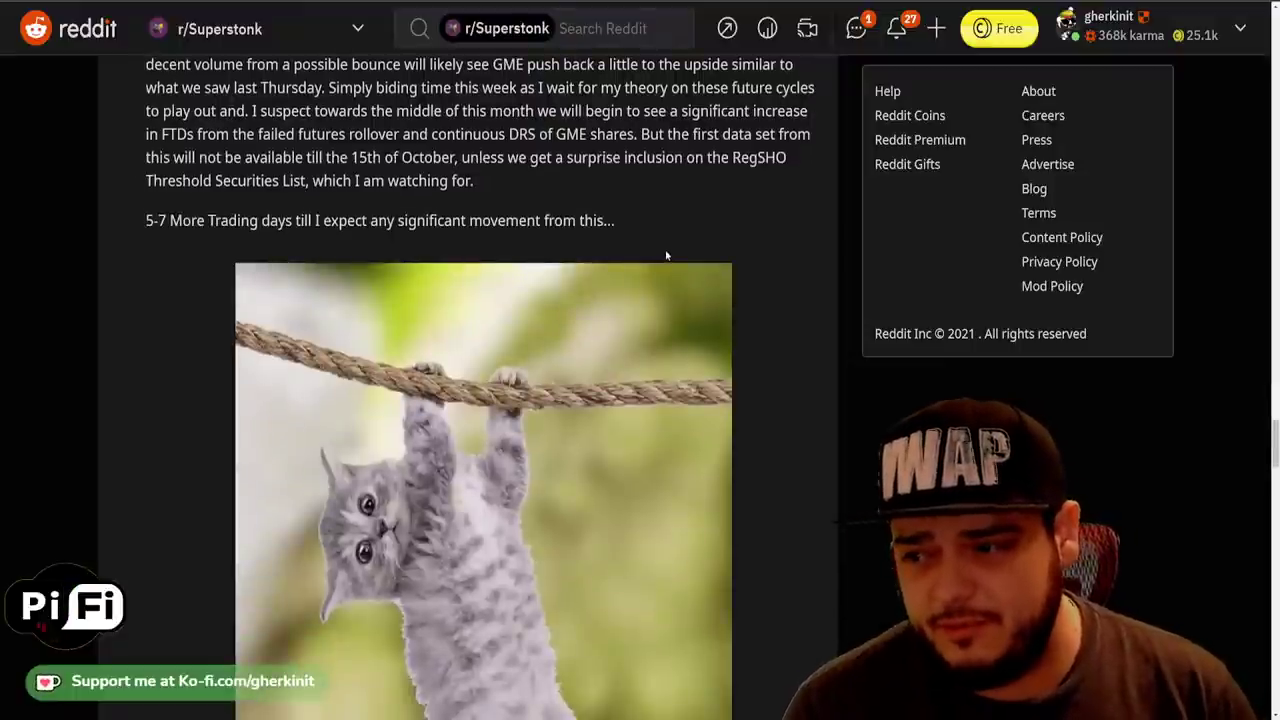
scroll(666, 256, down, 3)
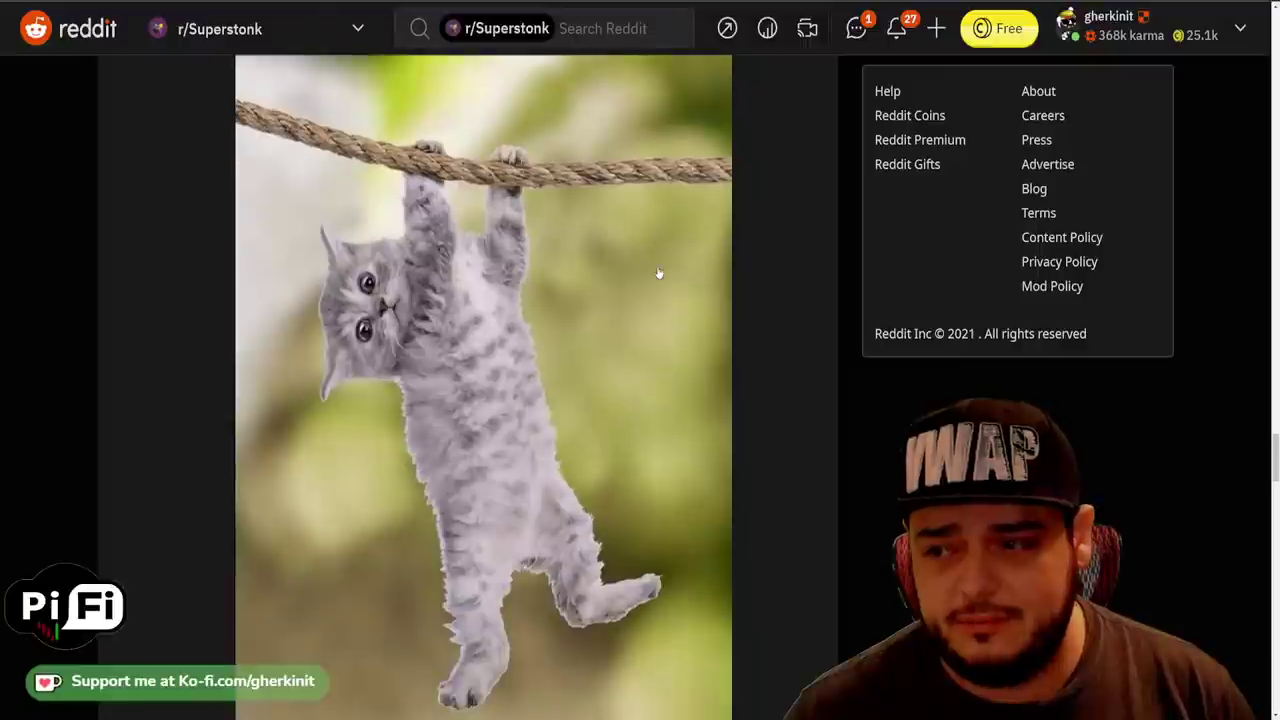
scroll(659, 272, up, 1)
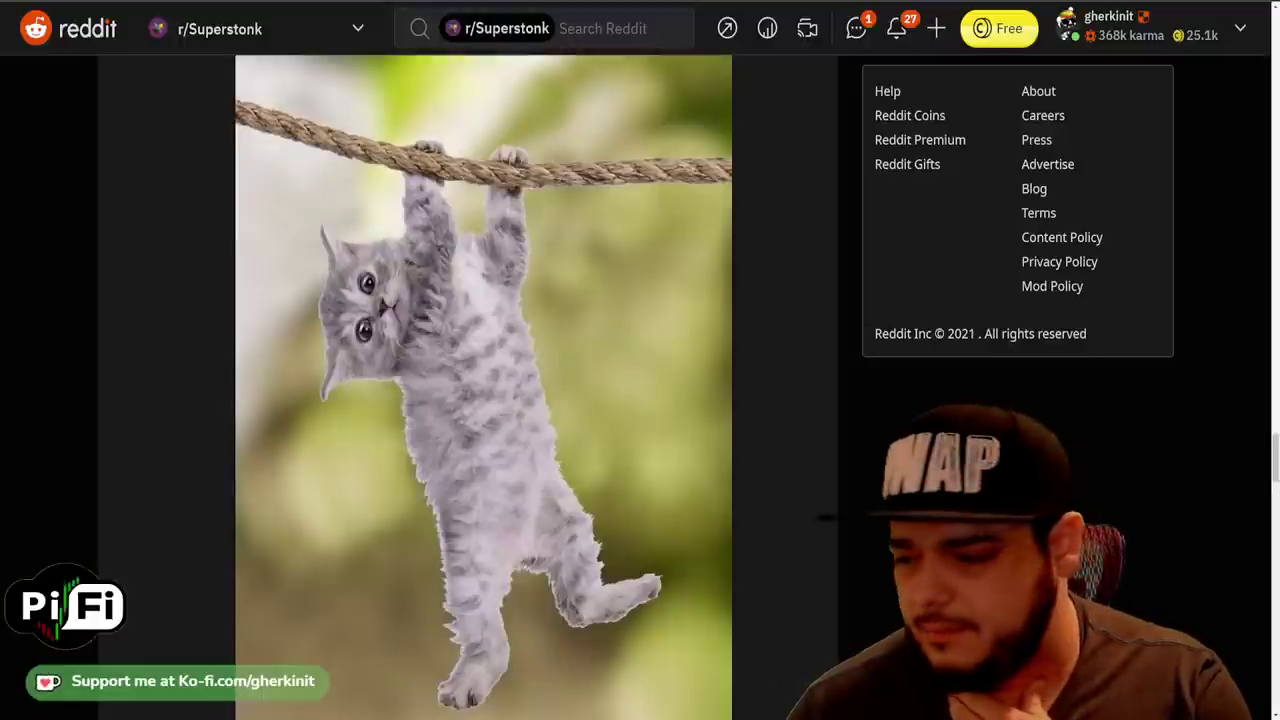
Switch to the trading platform and bring up its daily SPY chart with the correction zones.
key(alt+Tab)
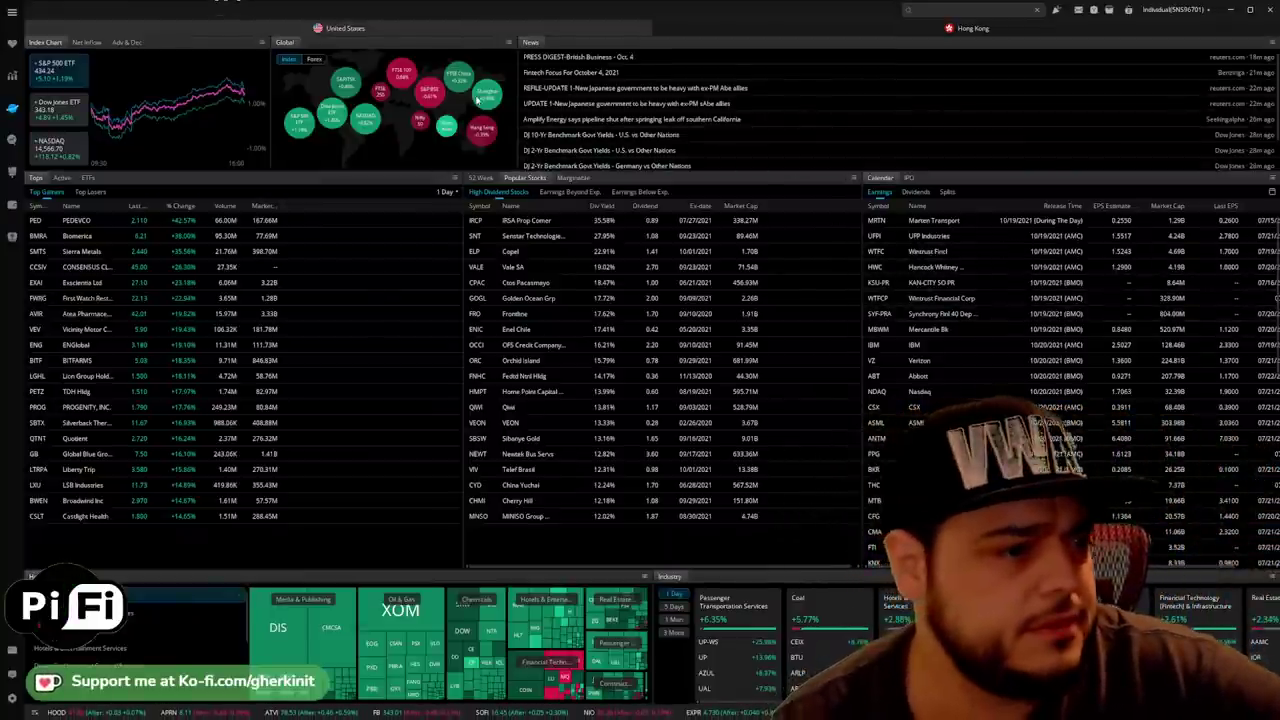
key(alt+Tab)
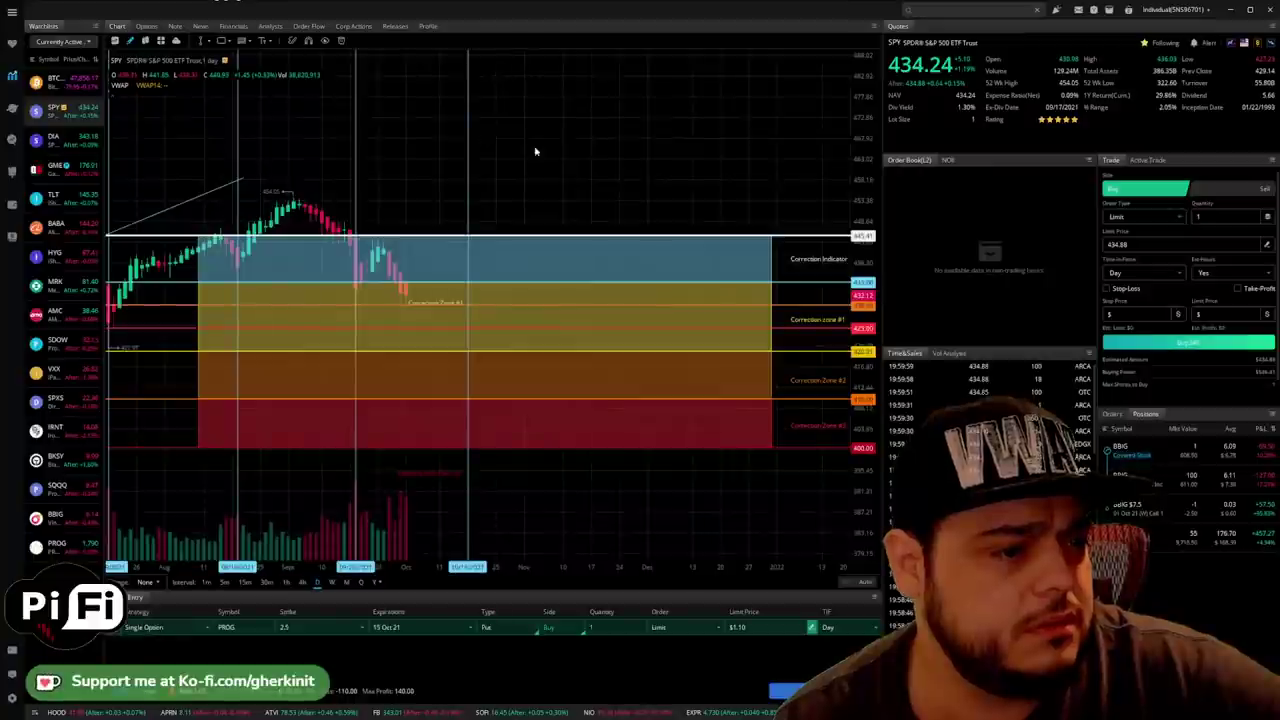